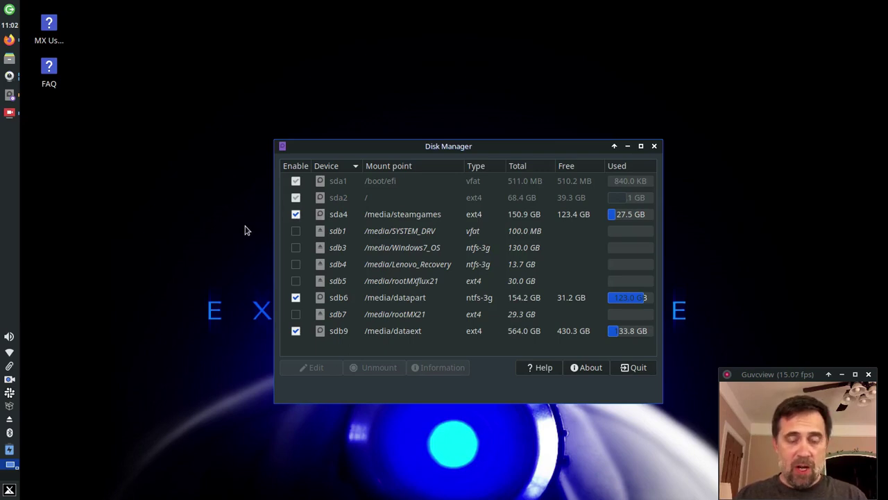
Sort the partition list by device and by mount point in both directions, ending with ascending device order.
{"action": "left_click", "coordinate": [359, 167]}
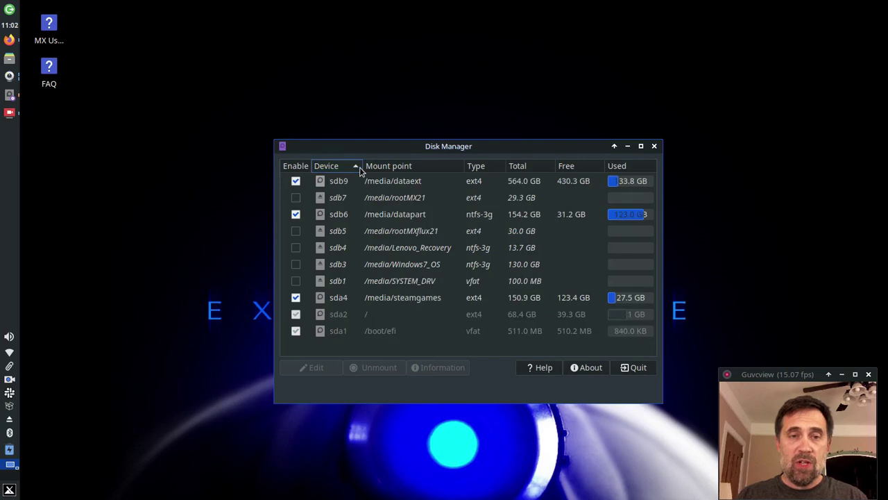
{"action": "left_click", "coordinate": [359, 170]}
{"action": "left_click", "coordinate": [421, 172]}
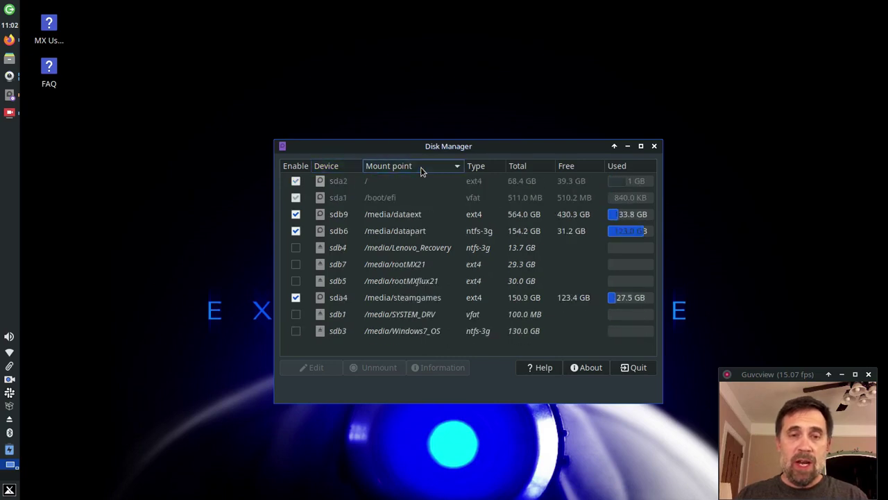
{"action": "left_click", "coordinate": [421, 171]}
{"action": "left_click", "coordinate": [420, 172]}
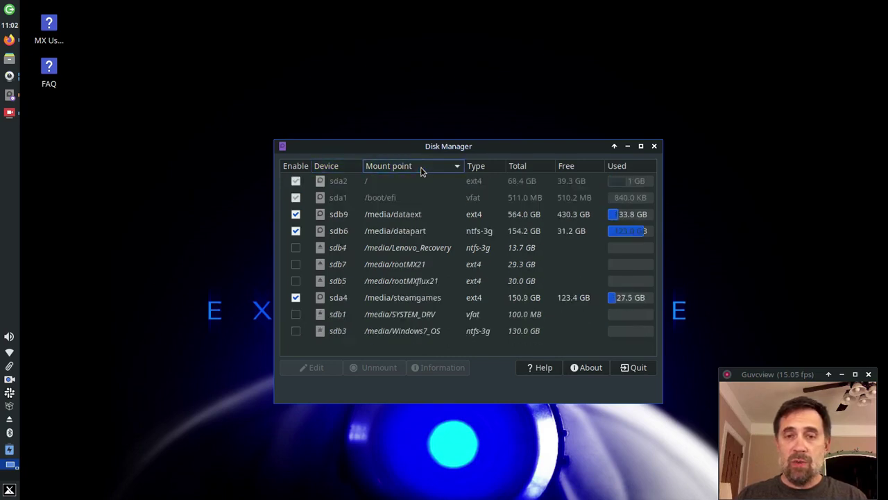
{"action": "left_click", "coordinate": [340, 167]}
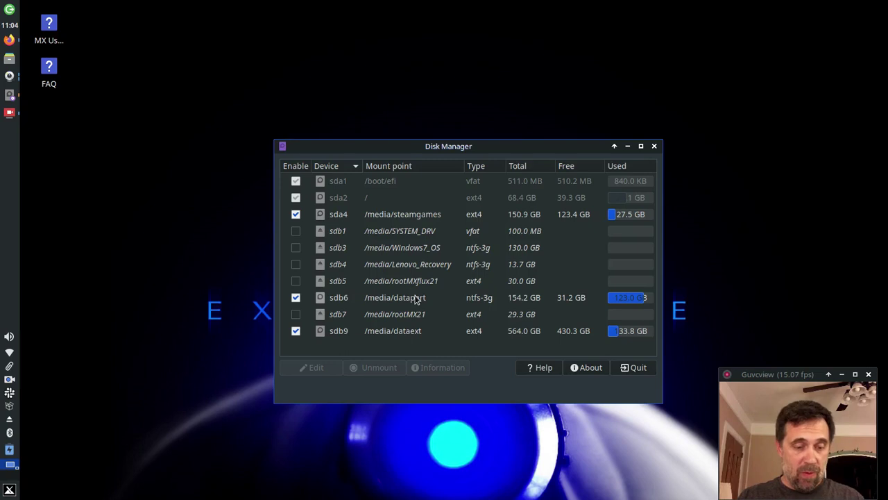
Mount the sdb5 partition and open its folder in the file manager, close the folder window, and unmount sdb5.
{"action": "double_click", "coordinate": [340, 281]}
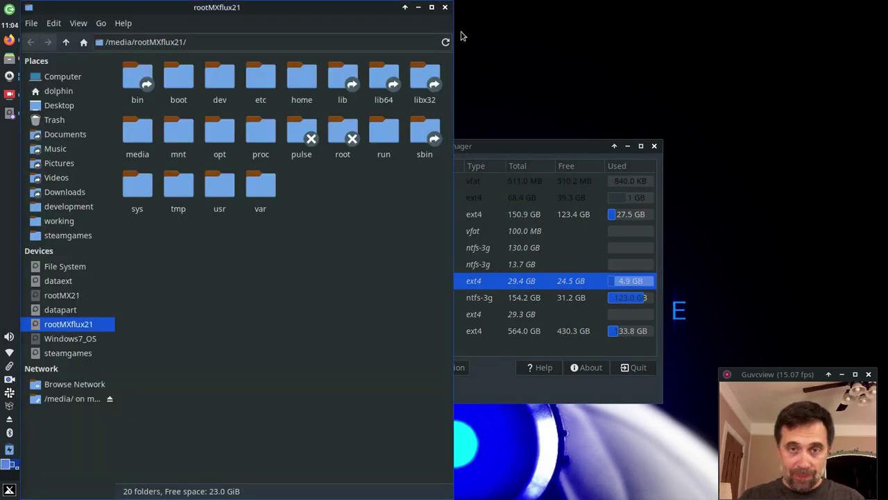
{"action": "left_click", "coordinate": [446, 8]}
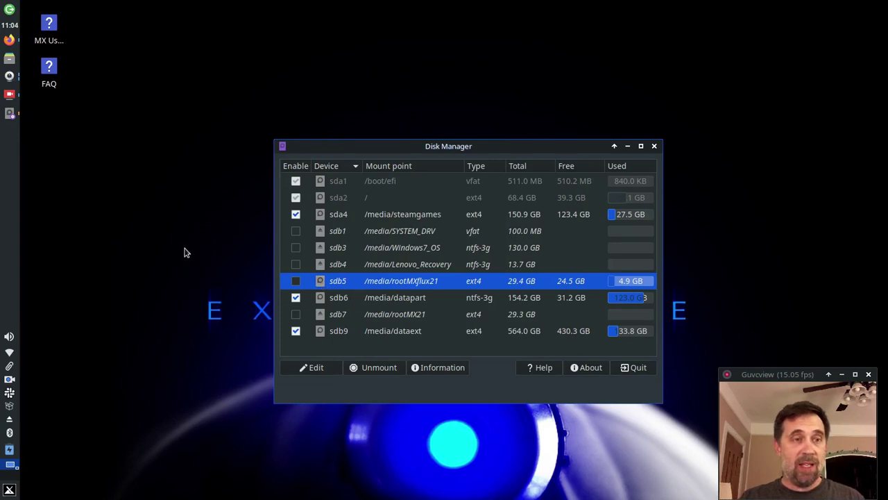
{"action": "left_click", "coordinate": [382, 369]}
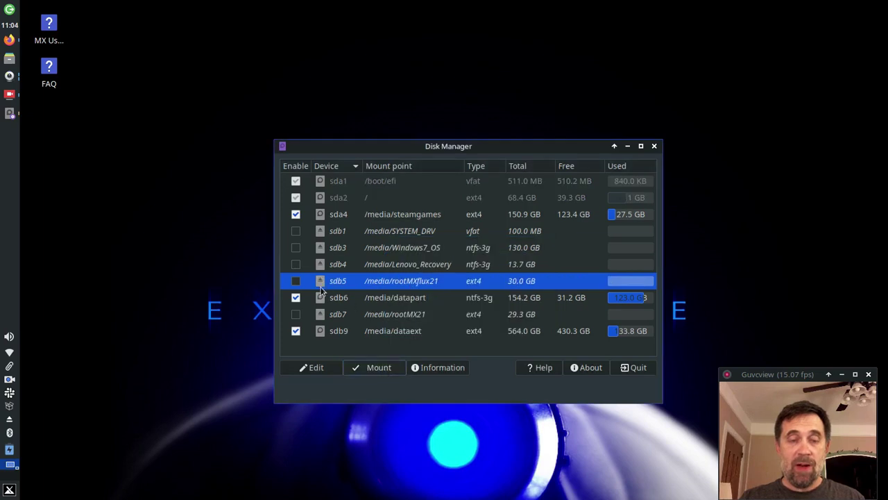
Examine the full mount options of the sdb6 partition, highlight the x-gvfs-show comment value, and dismiss the settings without saving.
{"action": "left_click", "coordinate": [396, 298]}
{"action": "left_click", "coordinate": [324, 370]}
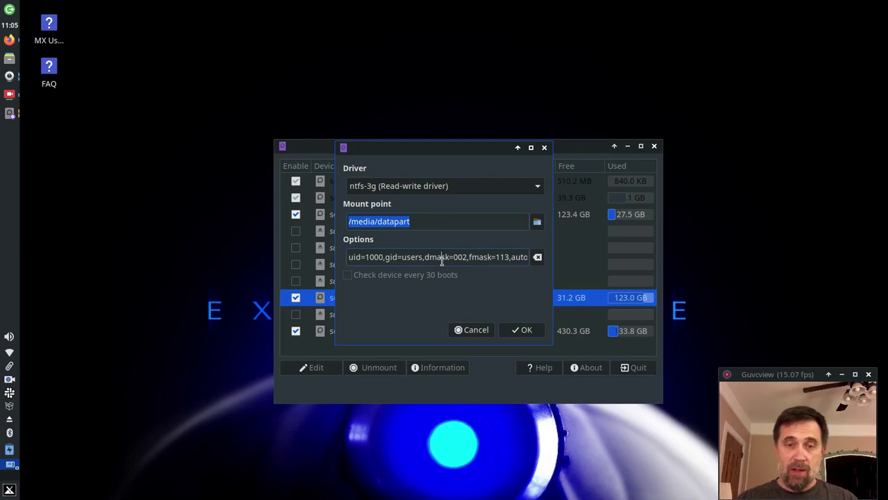
{"action": "key", "text": "Left"}
{"action": "key", "text": "Left"}
{"action": "key", "text": "Left"}
{"action": "key", "text": "Left"}
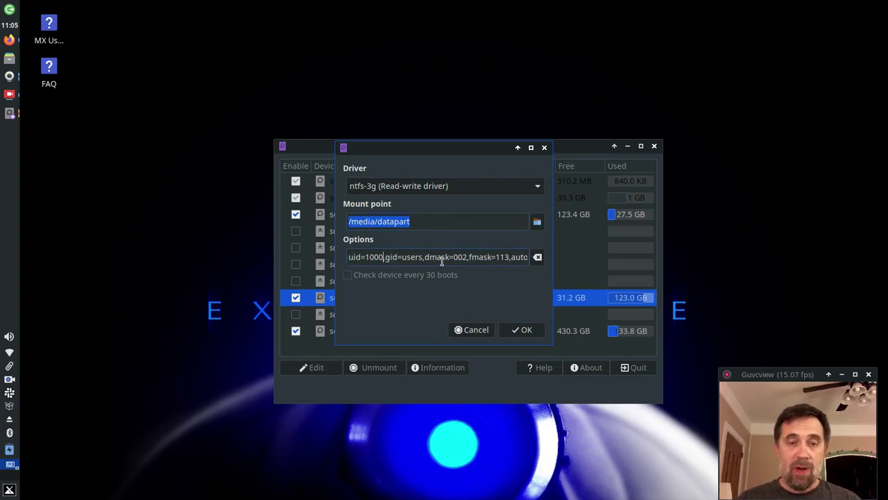
{"action": "key", "text": "Right"}
{"action": "key", "text": "Right"}
{"action": "key", "text": "Right"}
{"action": "key", "text": "Right"}
{"action": "key", "text": "Right"}
{"action": "key", "text": "Right"}
{"action": "key", "text": "Right"}
{"action": "key", "text": "Right"}
{"action": "key", "text": "Right"}
{"action": "key", "text": "Right"}
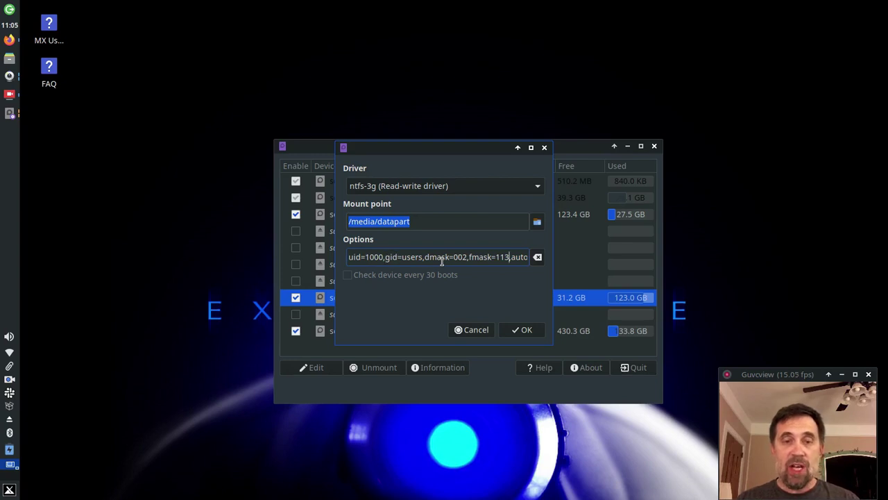
{"action": "key", "text": "Right"}
{"action": "key", "text": "Right"}
{"action": "key", "text": "Right"}
{"action": "key", "text": "Right"}
{"action": "key", "text": "Right"}
{"action": "key", "text": "Right"}
{"action": "key", "text": "Right"}
{"action": "key", "text": "Right"}
{"action": "key", "text": "Right"}
{"action": "key", "text": "Right"}
{"action": "key", "text": "Right"}
{"action": "key", "text": "Right"}
{"action": "key", "text": "Right"}
{"action": "key", "text": "Right"}
{"action": "key", "text": "Right"}
{"action": "key", "text": "Right"}
{"action": "key", "text": "Right"}
{"action": "key", "text": "Right"}
{"action": "key", "text": "Right"}
{"action": "key", "text": "Right"}
{"action": "key", "text": "Right"}
{"action": "key", "text": "Right"}
{"action": "key", "text": "Right"}
{"action": "key", "text": "Right"}
{"action": "key", "text": "Right"}
{"action": "key", "text": "Right"}
{"action": "key", "text": "Right"}
{"action": "key", "text": "Right"}
{"action": "key", "text": "Right"}
{"action": "key", "text": "Right"}
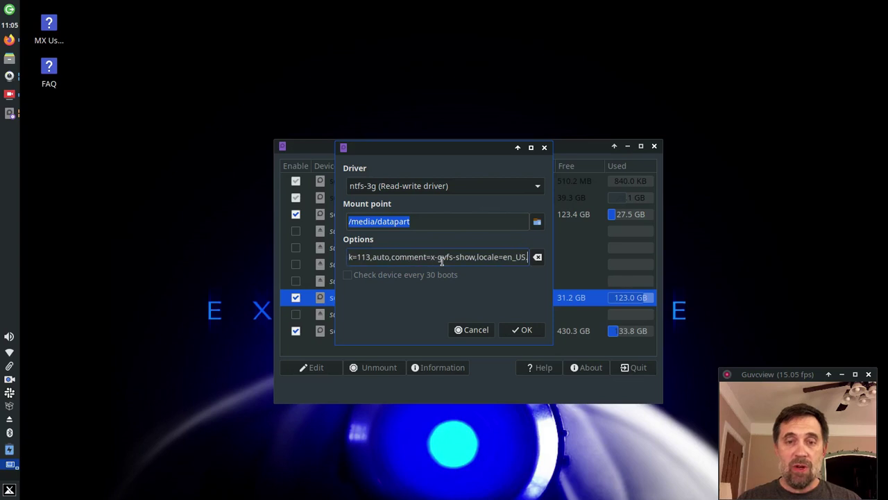
{"action": "left_click_drag", "start_coordinate": [430, 257], "coordinate": [476, 256]}
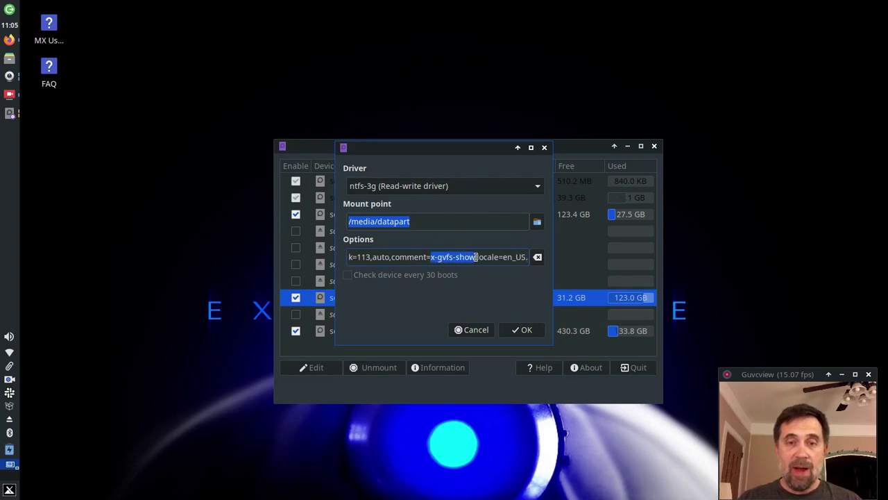
{"action": "left_click", "coordinate": [469, 329]}
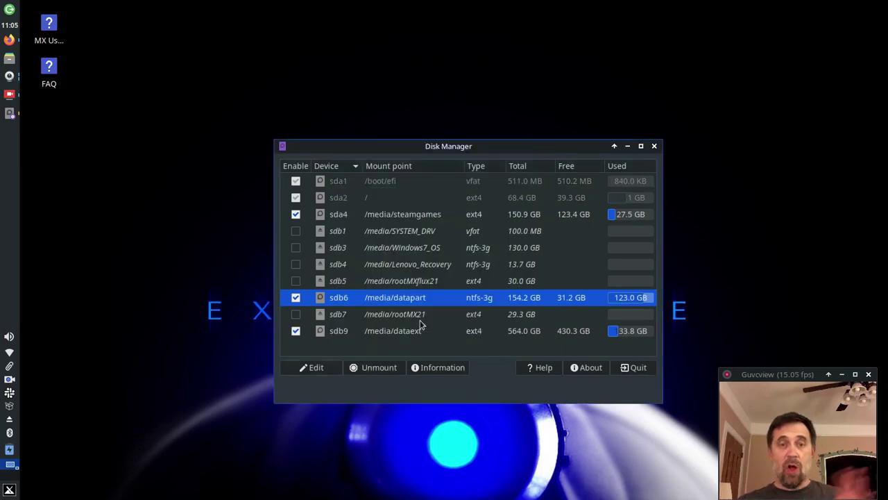
Examine the driver, mount point and full default mount options of the sdb4 partition, and dismiss the settings without saving.
{"action": "left_click", "coordinate": [372, 265]}
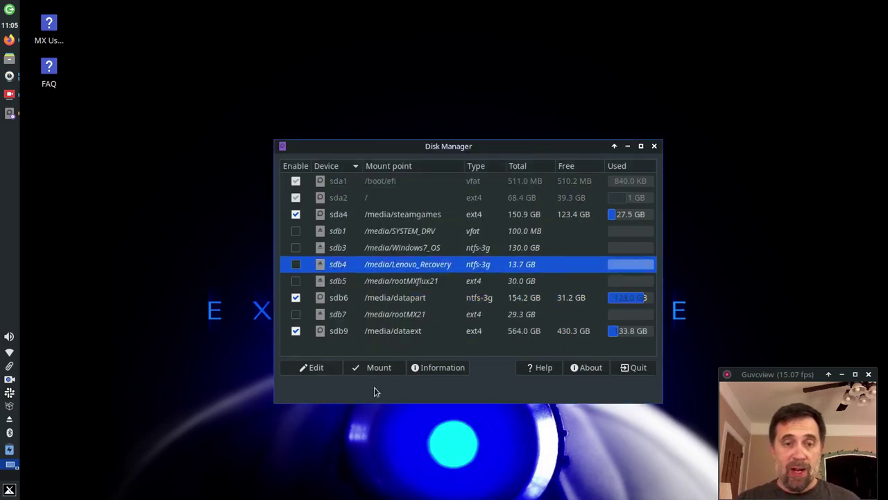
{"action": "left_click", "coordinate": [320, 371]}
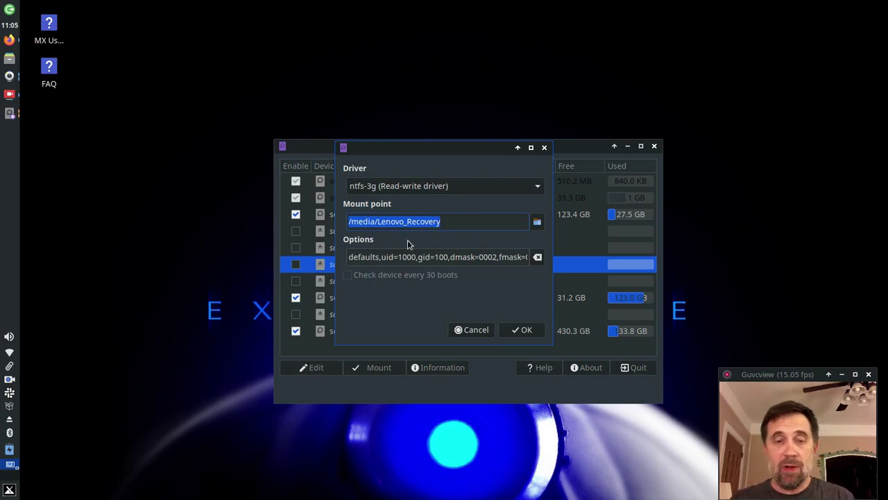
{"action": "left_click", "coordinate": [361, 257]}
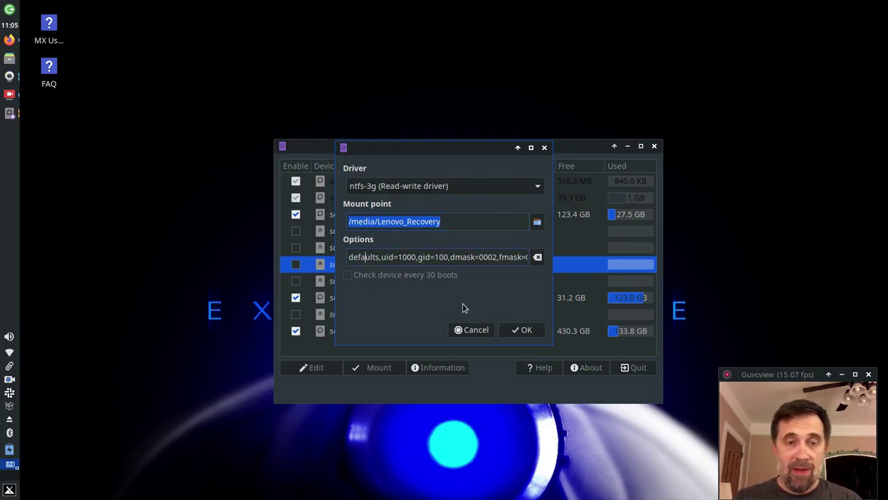
{"action": "key", "text": "Right"}
{"action": "key", "text": "Right"}
{"action": "key", "text": "Right"}
{"action": "key", "text": "Right"}
{"action": "key", "text": "Right"}
{"action": "key", "text": "Right"}
{"action": "key", "text": "Right"}
{"action": "key", "text": "Right"}
{"action": "key", "text": "Right"}
{"action": "key", "text": "Right"}
{"action": "key", "text": "Right"}
{"action": "key", "text": "Right"}
{"action": "key", "text": "Right"}
{"action": "key", "text": "Right"}
{"action": "key", "text": "Right"}
{"action": "key", "text": "Right"}
{"action": "key", "text": "Right"}
{"action": "key", "text": "Right"}
{"action": "key", "text": "Right"}
{"action": "key", "text": "Right"}
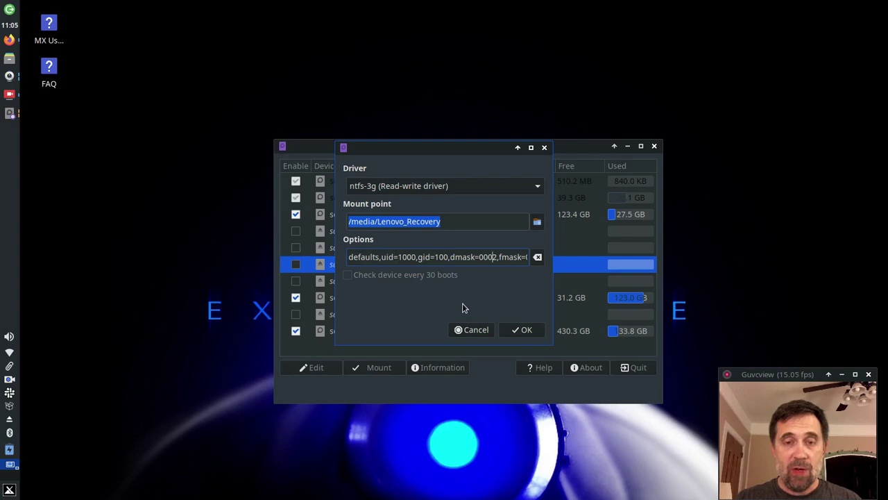
{"action": "key", "text": "Right"}
{"action": "key", "text": "Right"}
{"action": "key", "text": "Right"}
{"action": "key", "text": "Right"}
{"action": "key", "text": "Right"}
{"action": "key", "text": "Right"}
{"action": "key", "text": "Right"}
{"action": "key", "text": "Right"}
{"action": "key", "text": "Right"}
{"action": "key", "text": "Right"}
{"action": "key", "text": "Right"}
{"action": "key", "text": "Right"}
{"action": "key", "text": "Right"}
{"action": "key", "text": "Right"}
{"action": "key", "text": "Right"}
{"action": "key", "text": "Right"}
{"action": "key", "text": "Right"}
{"action": "key", "text": "Right"}
{"action": "key", "text": "Right"}
{"action": "key", "text": "Right"}
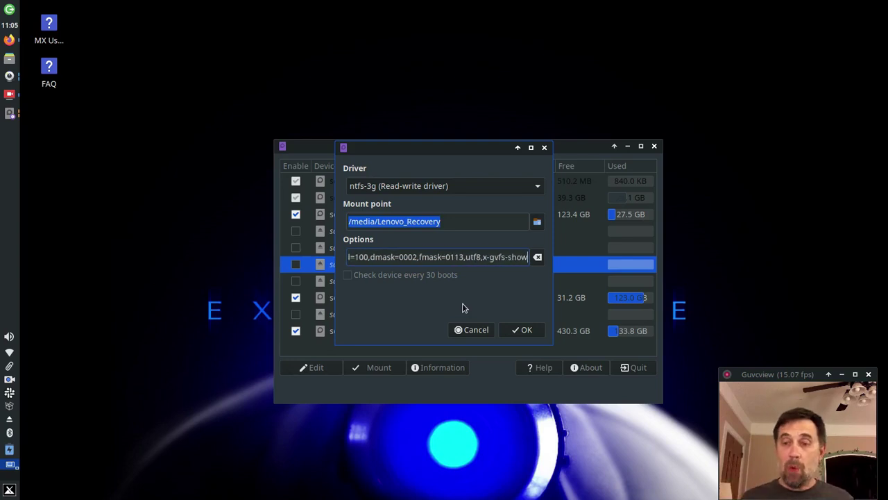
{"action": "left_click", "coordinate": [472, 329]}
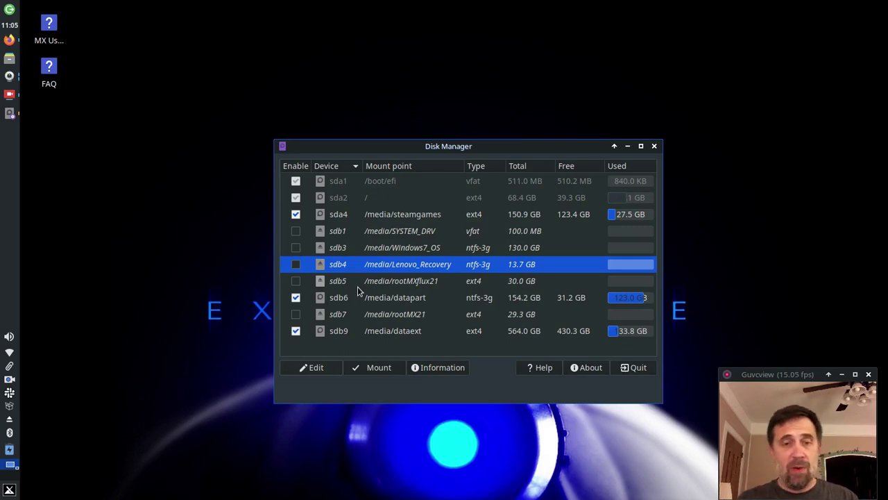
{"action": "left_click", "coordinate": [332, 373]}
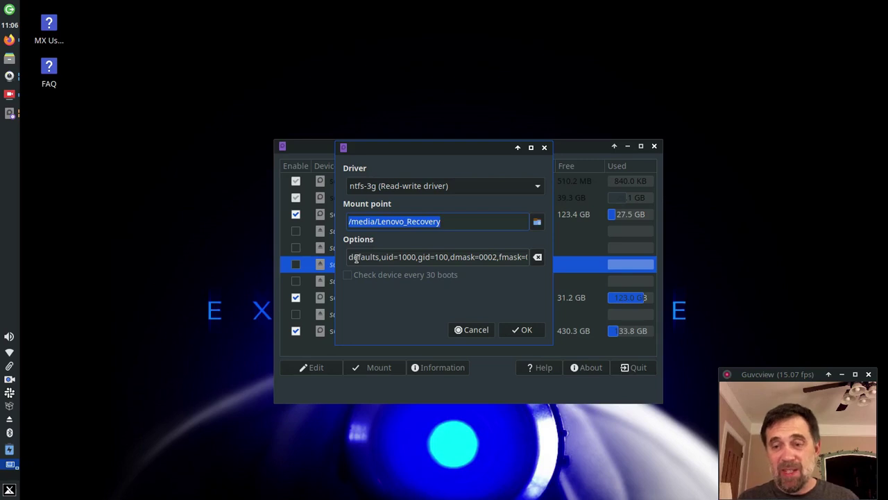
{"action": "left_click", "coordinate": [469, 330]}
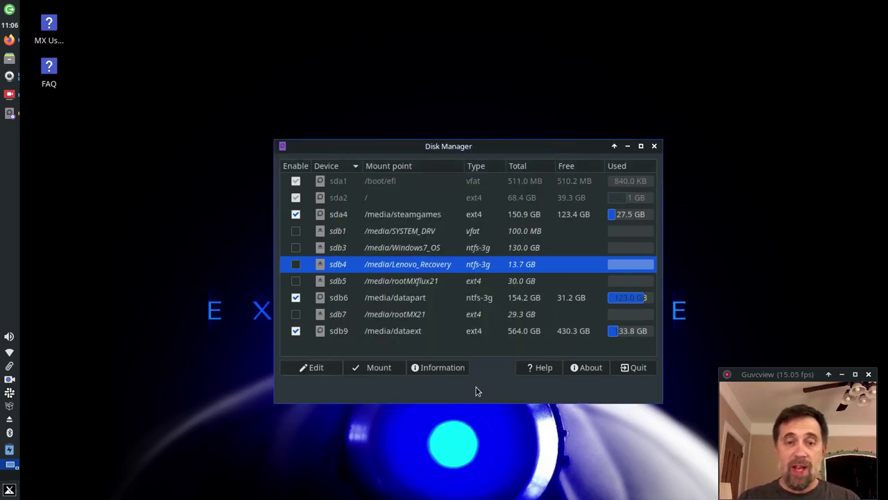
Review the mount point and options of the sda4 partition and close the settings without changing them.
{"action": "left_click", "coordinate": [395, 298]}
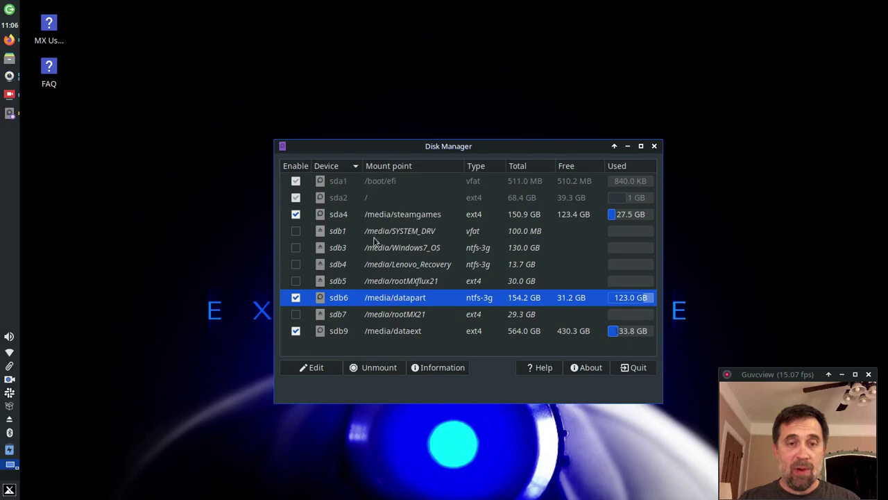
{"action": "left_click", "coordinate": [319, 214]}
{"action": "left_click", "coordinate": [313, 367]}
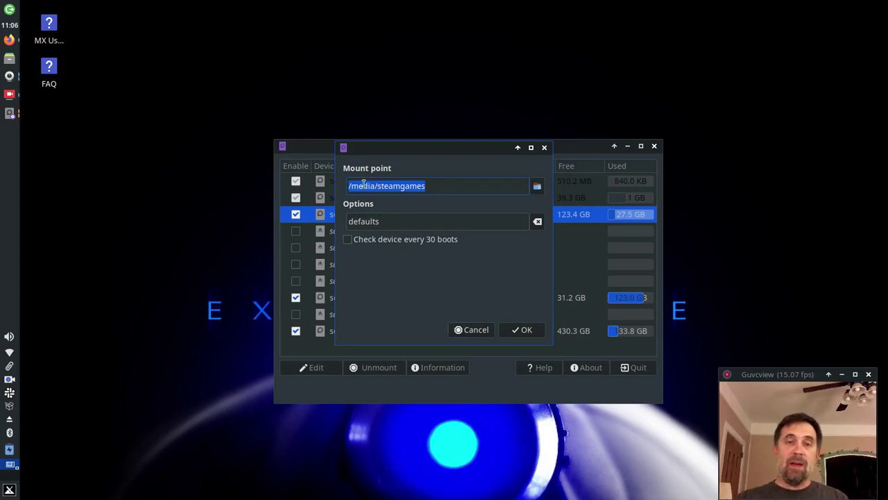
{"action": "left_click", "coordinate": [469, 331]}
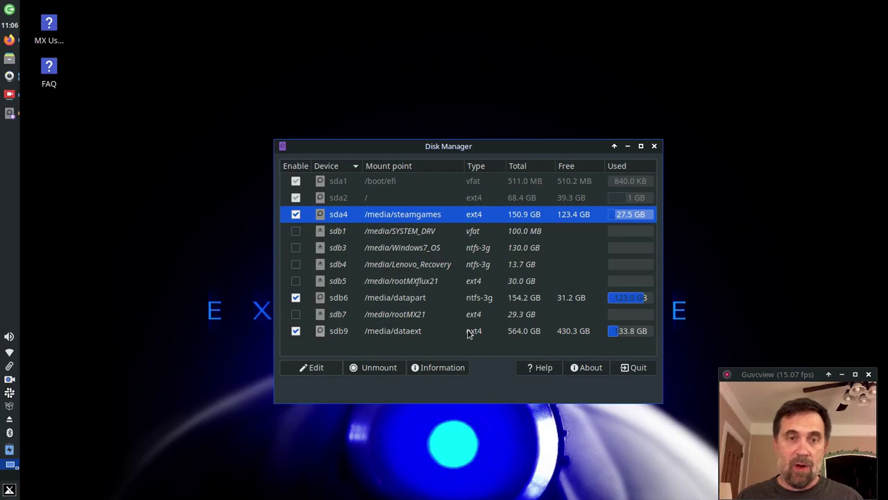
View the drive, volume and size information of the sda4 partition, and close it.
{"action": "left_click", "coordinate": [432, 369]}
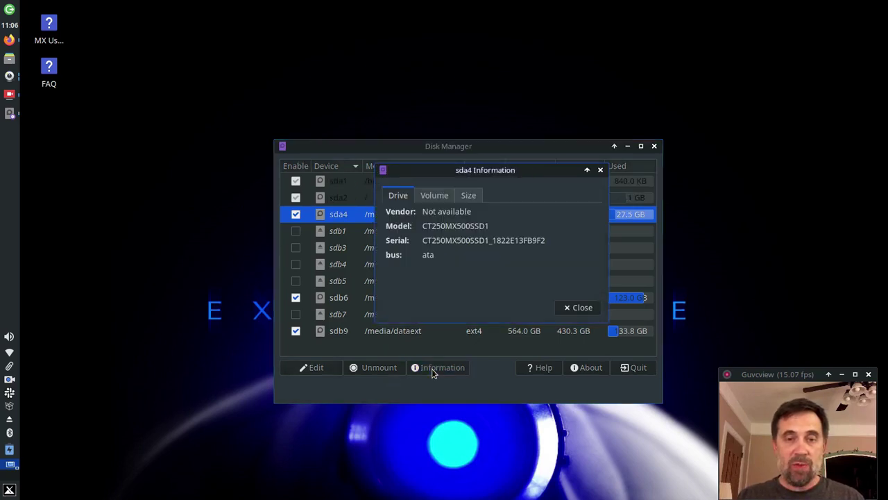
{"action": "left_click", "coordinate": [435, 198]}
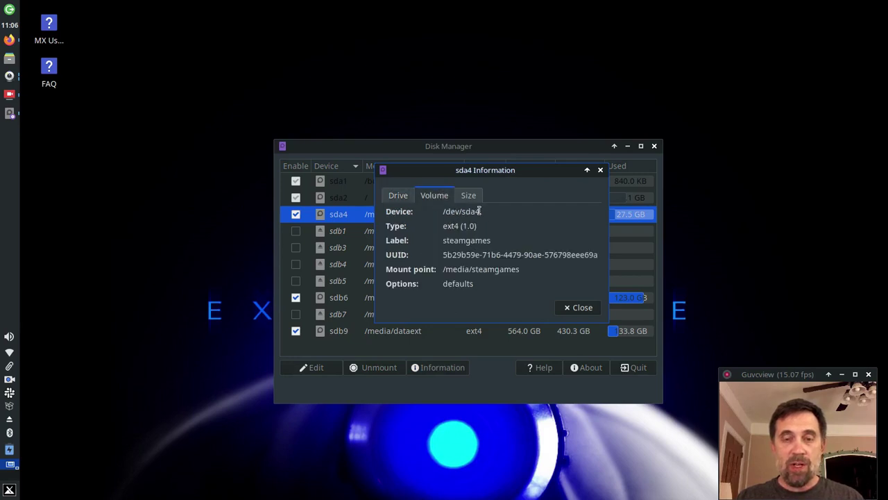
{"action": "left_click", "coordinate": [469, 197]}
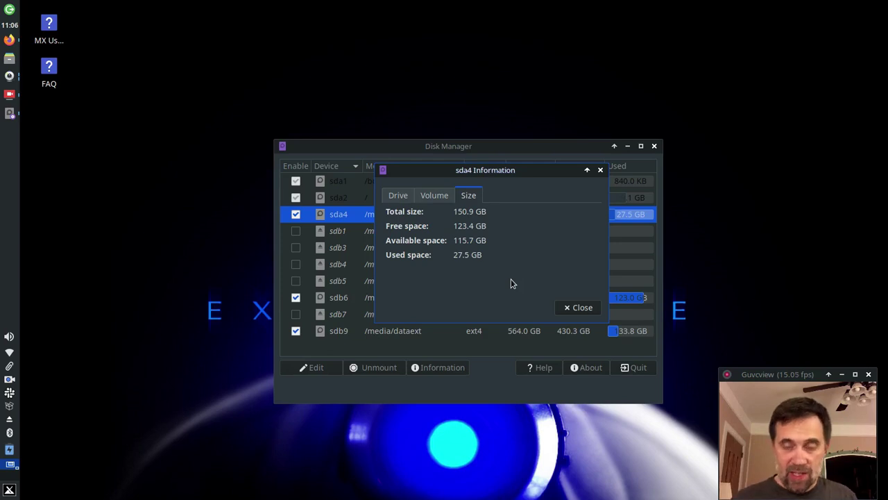
{"action": "left_click", "coordinate": [569, 308]}
Open and dismiss the mount settings of the sdb5 partition, and view its volume and size information.
{"action": "left_click", "coordinate": [387, 283]}
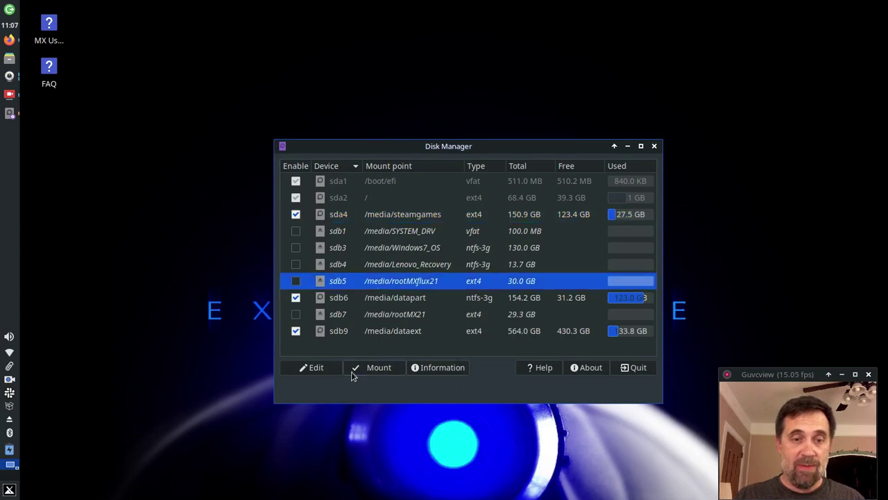
{"action": "left_click", "coordinate": [323, 368]}
{"action": "left_click", "coordinate": [474, 329]}
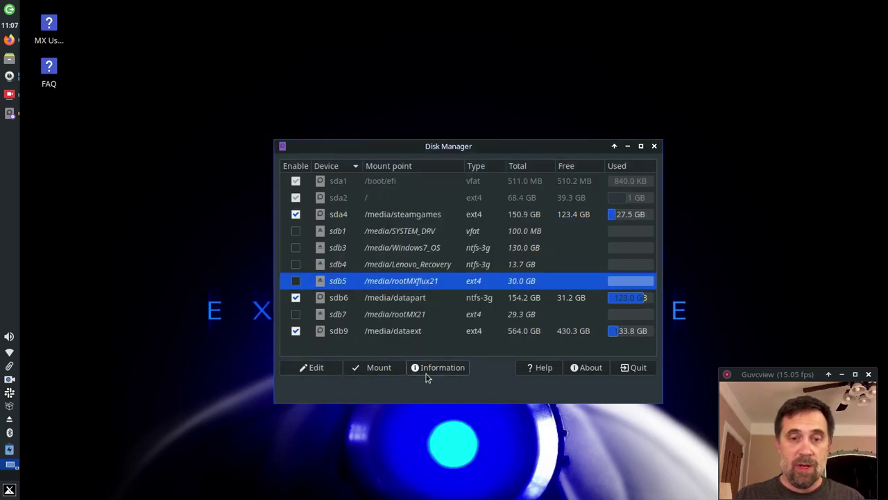
{"action": "left_click", "coordinate": [427, 372]}
{"action": "left_click", "coordinate": [434, 195]}
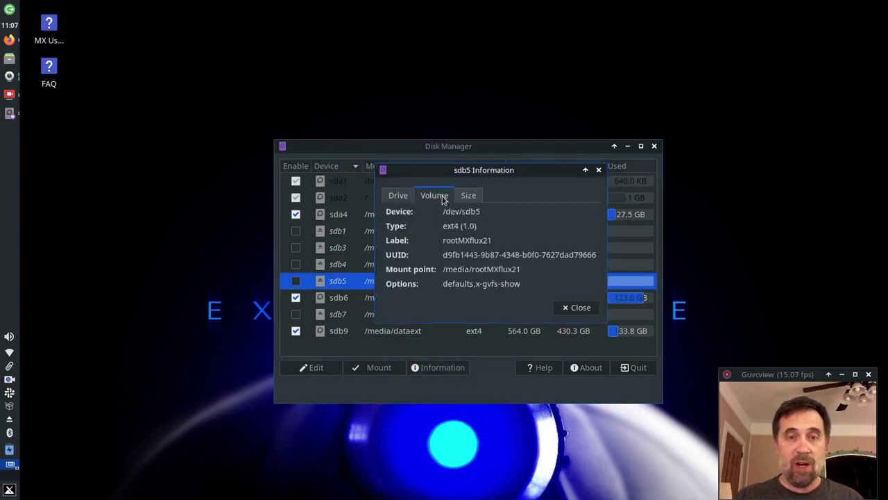
{"action": "left_click", "coordinate": [469, 195]}
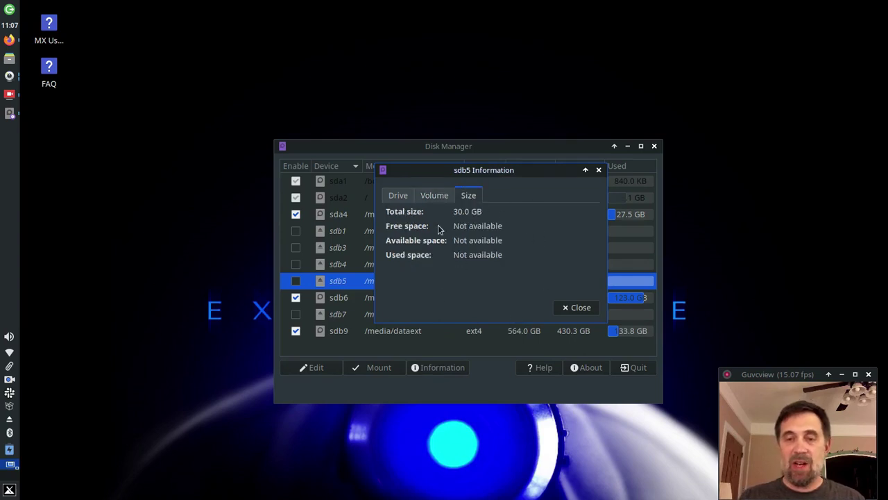
{"action": "left_click", "coordinate": [588, 311]}
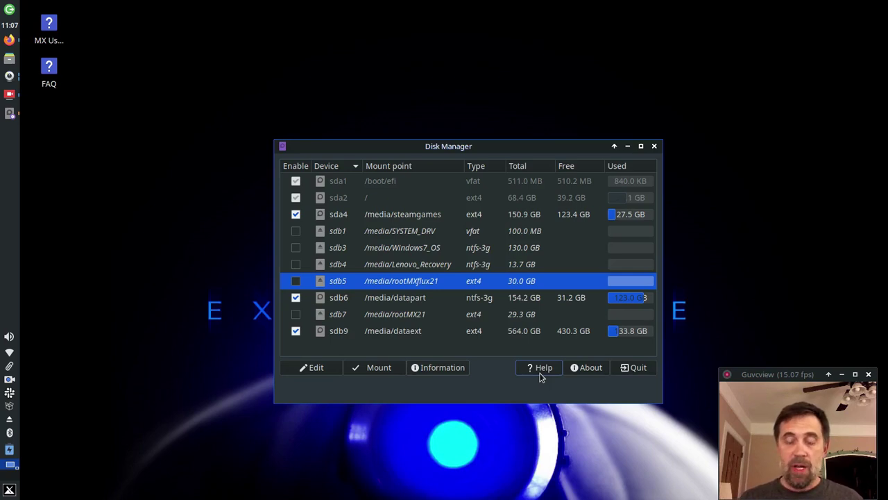
View the program's version details and credits, and close them.
{"action": "left_click", "coordinate": [586, 368]}
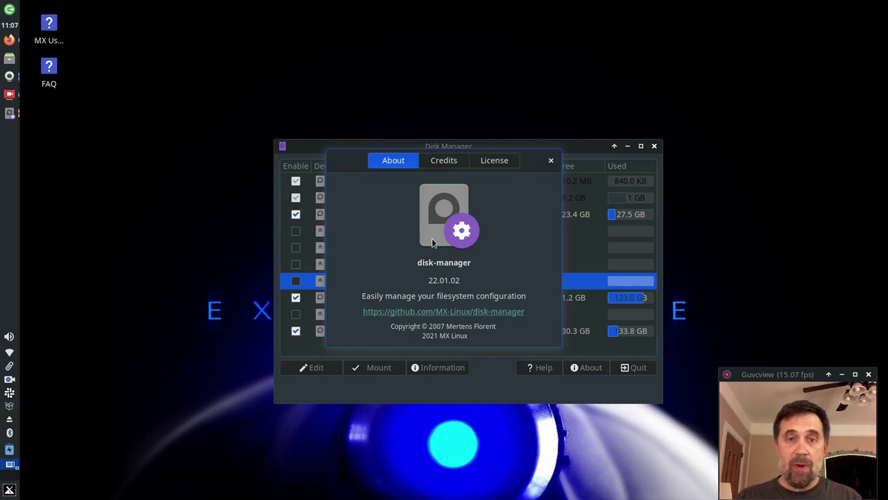
{"action": "left_click", "coordinate": [450, 163]}
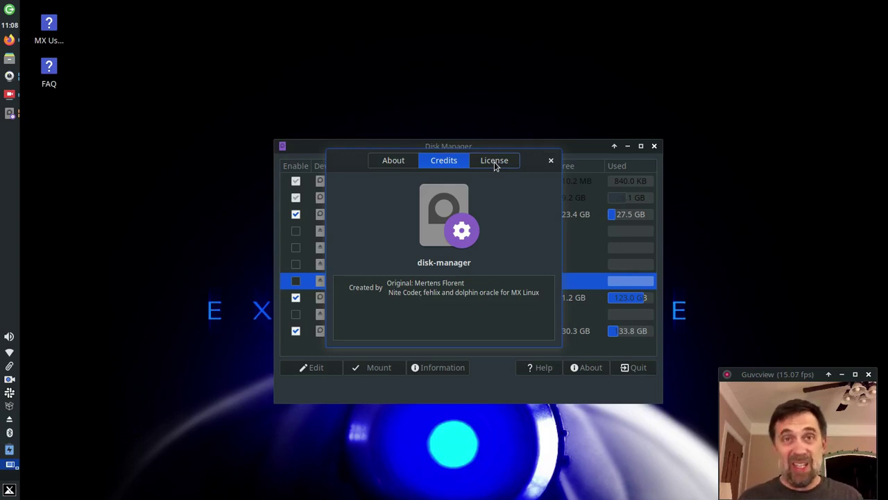
{"action": "left_click", "coordinate": [551, 161]}
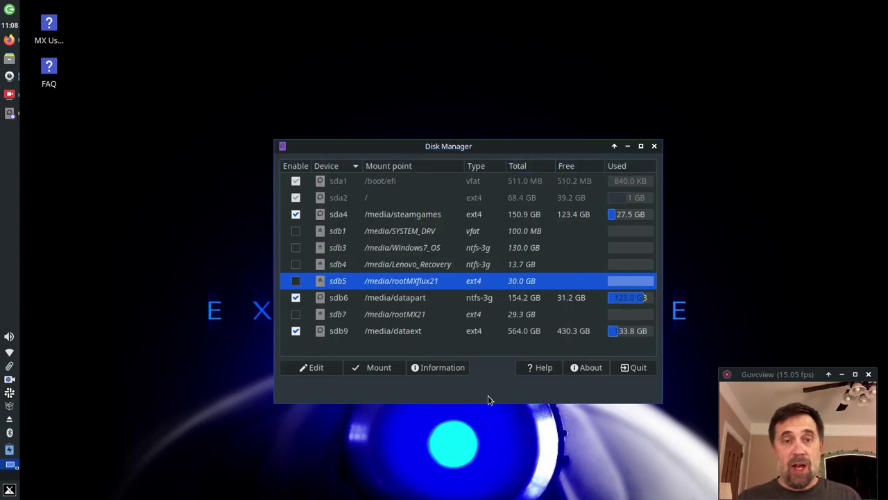